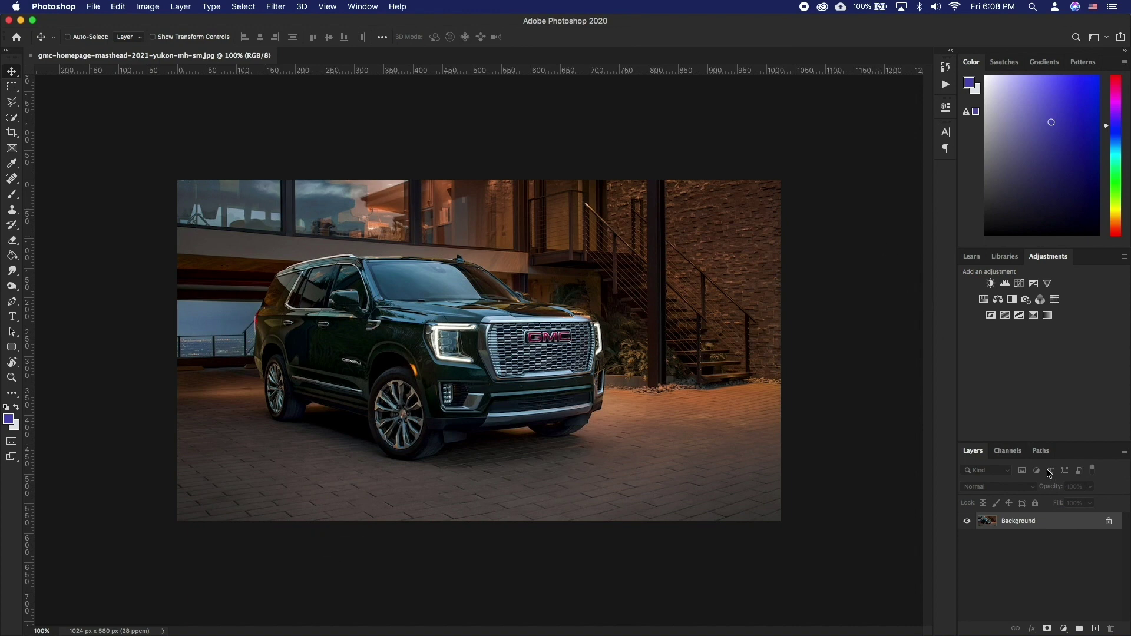
Open the context menu for the SUV photo's Background layer in the Layers panel
right_click(1041, 530)
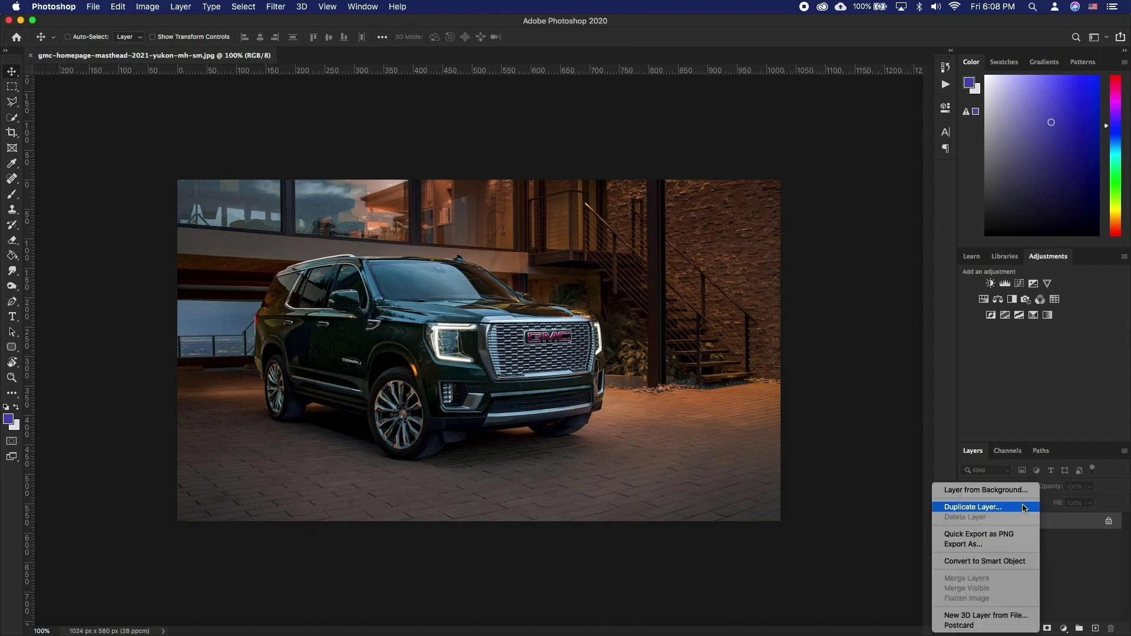
Create a Background copy layer and launch Filter > Render > Lighting Effects on it
left_click(1024, 507)
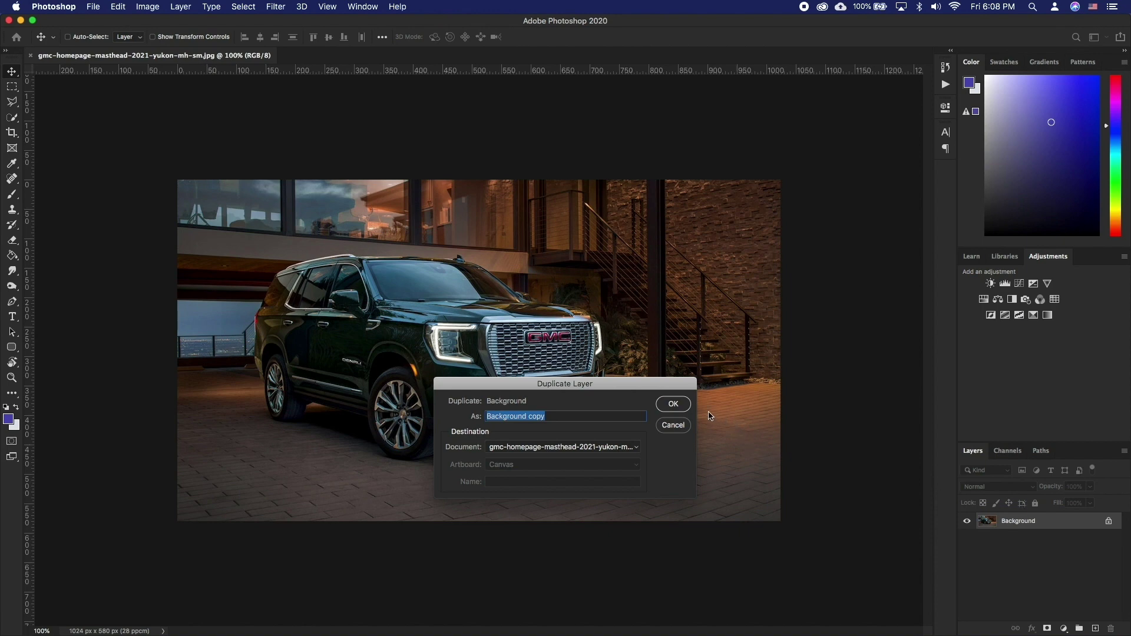
left_click(673, 405)
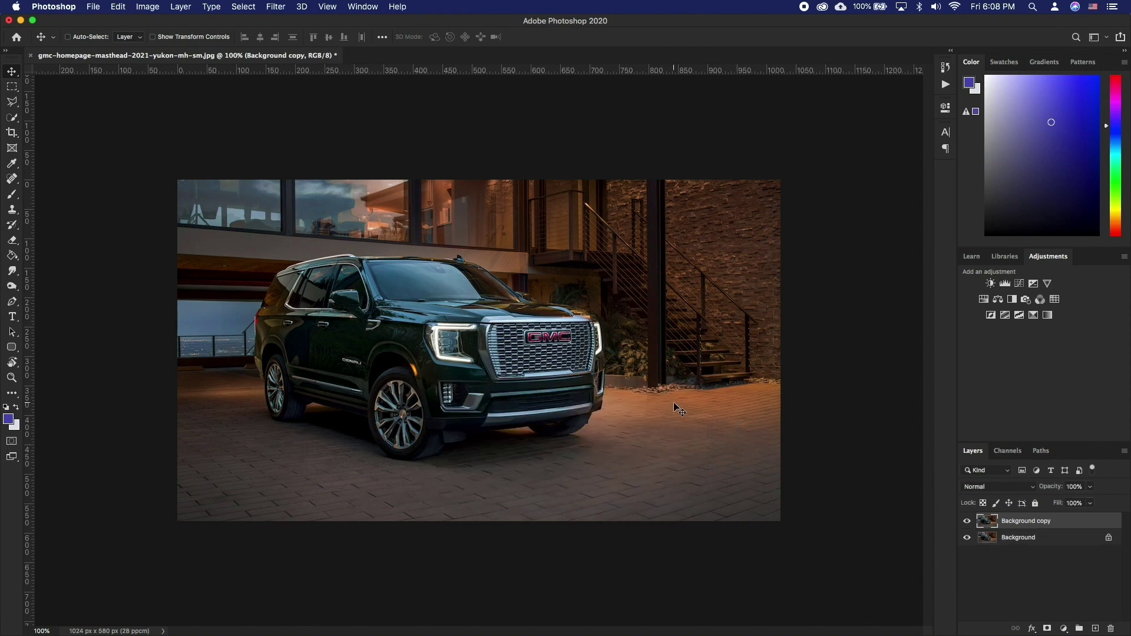
left_click(276, 6)
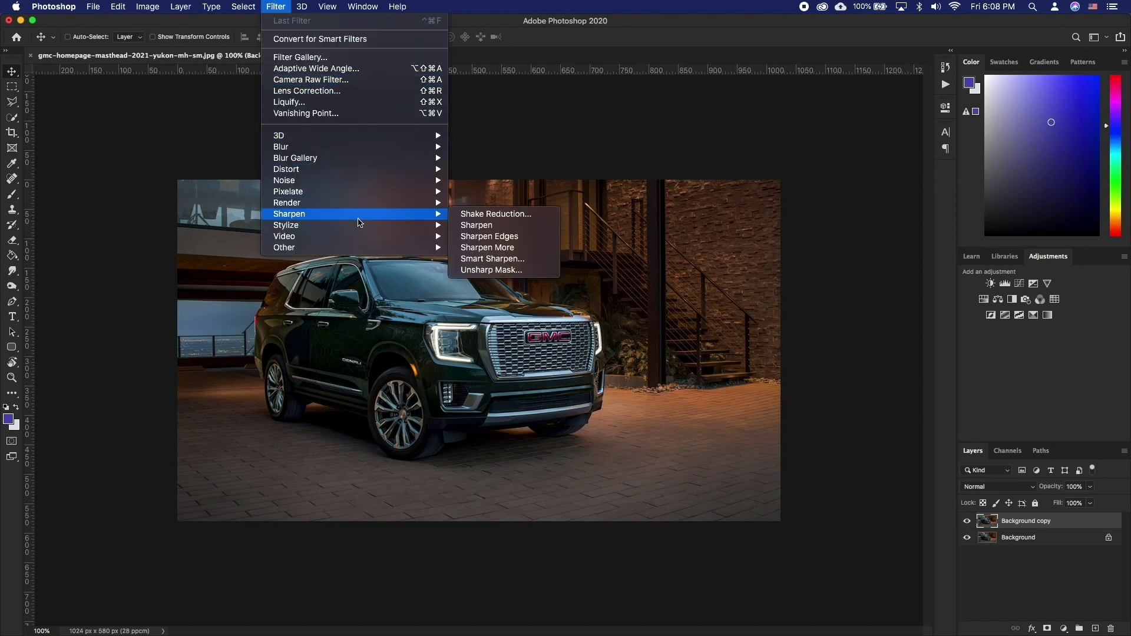
mouse_move(287, 203)
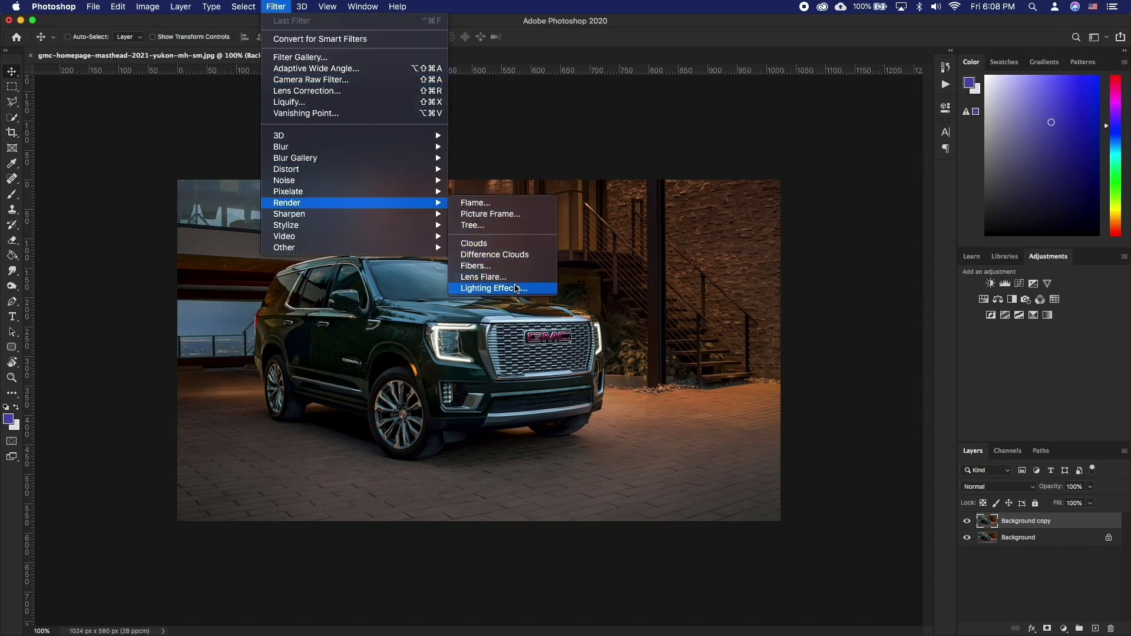
left_click(517, 289)
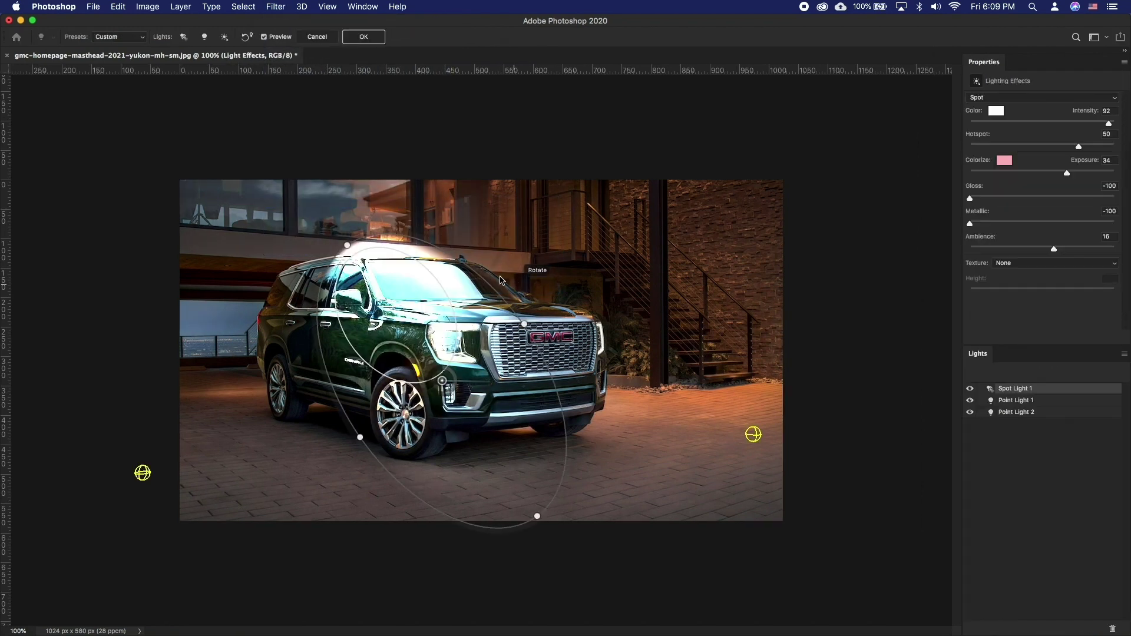
left_click(127, 37)
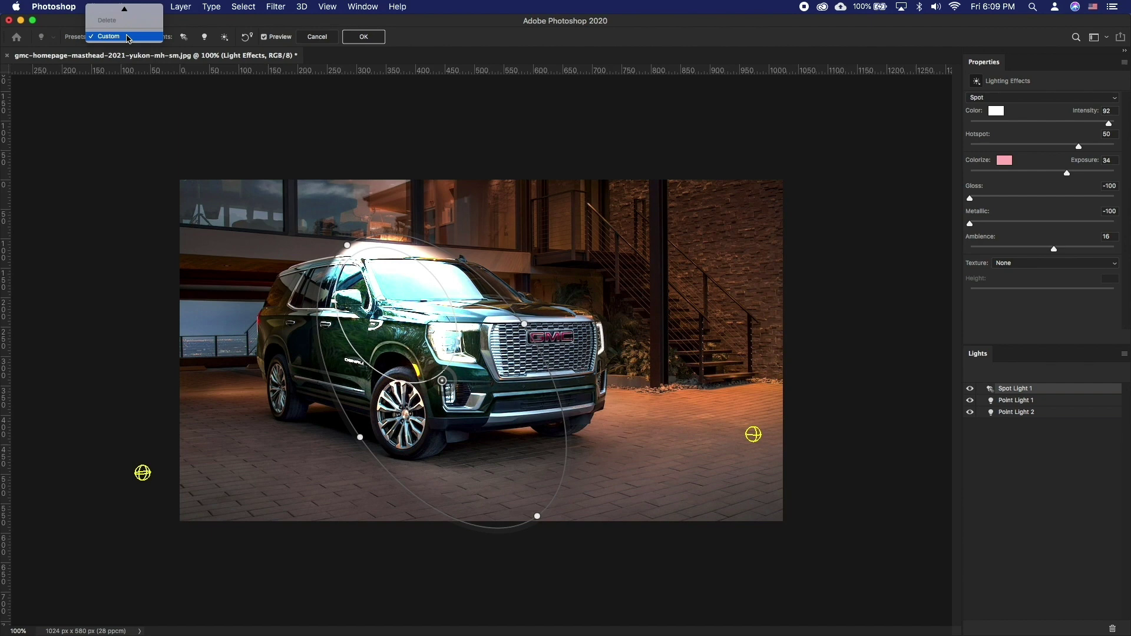
scroll(140, 36, "up", 5)
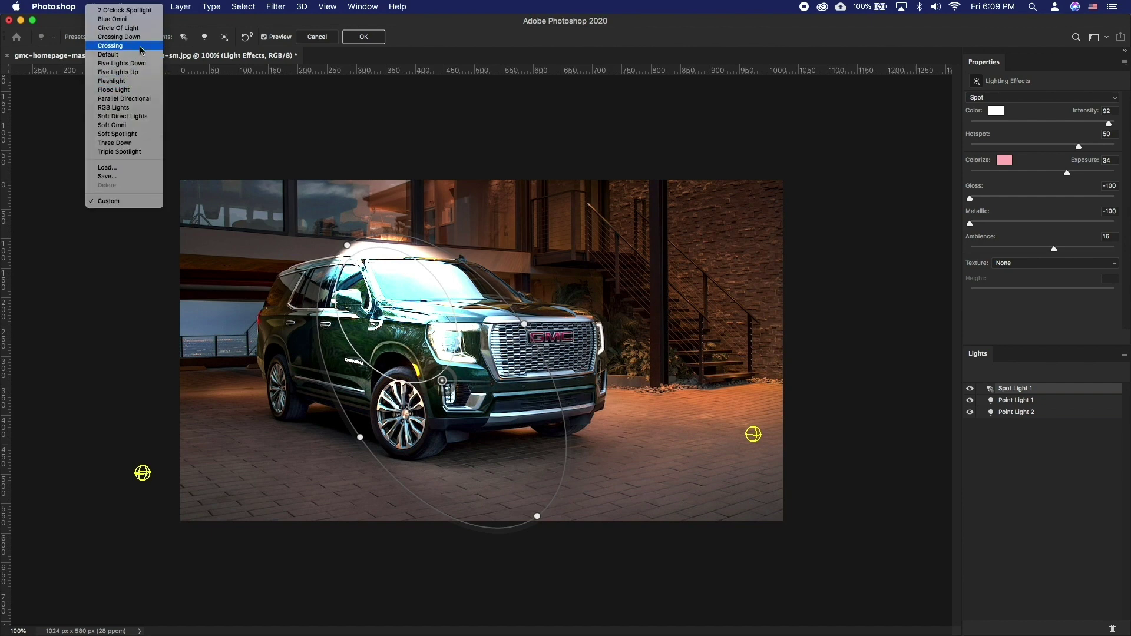
left_click(140, 47)
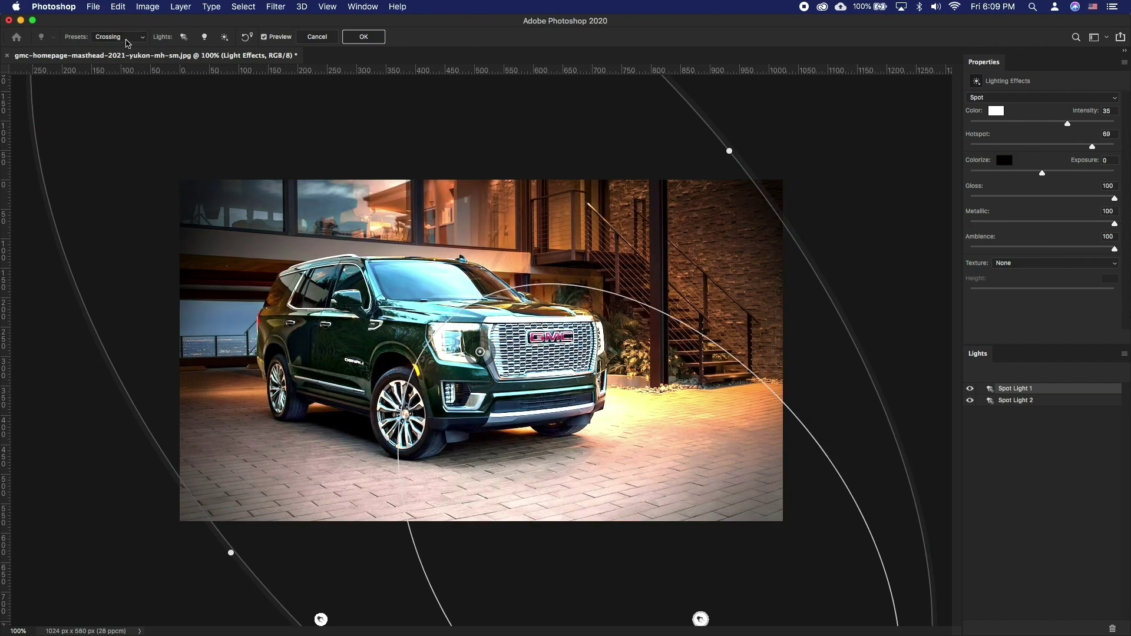
left_click(135, 36)
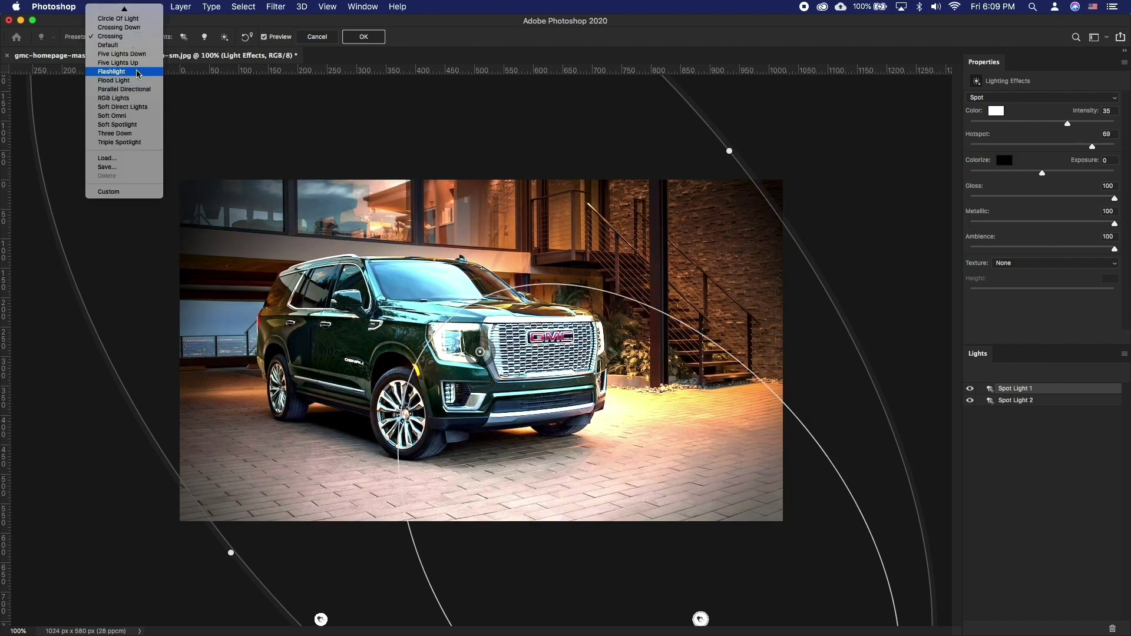
left_click(156, 55)
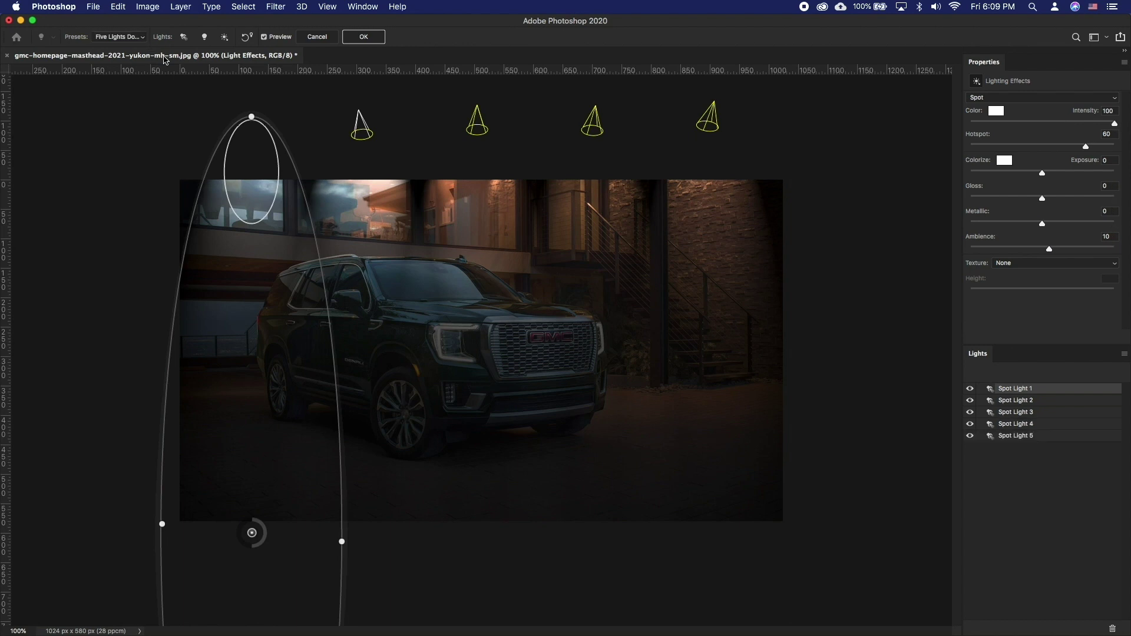
left_click(133, 38)
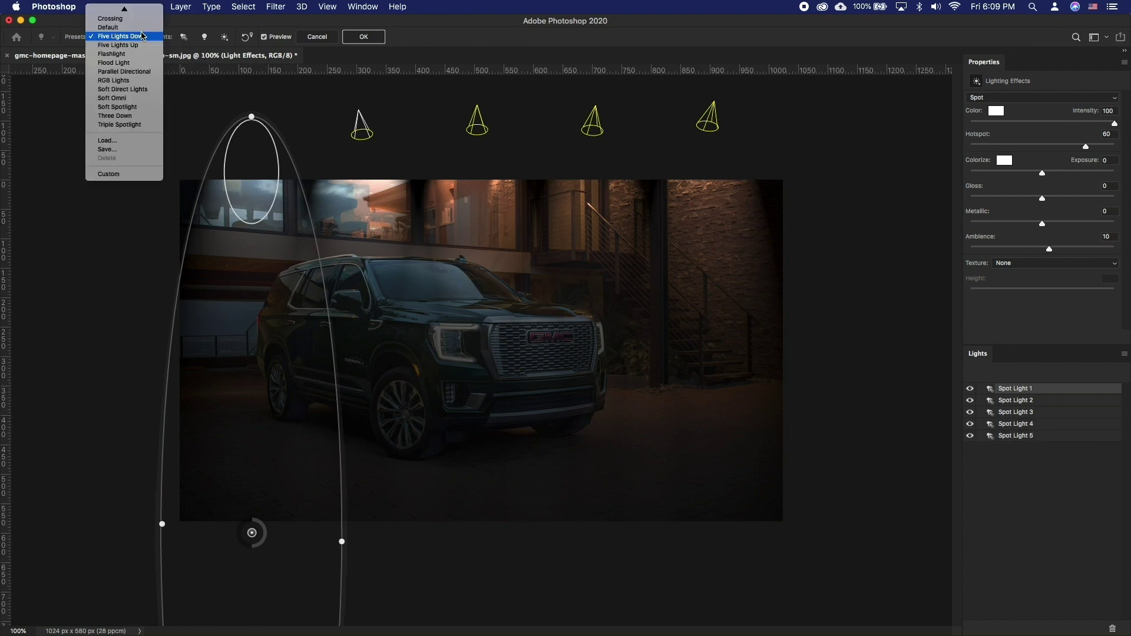
left_click(129, 110)
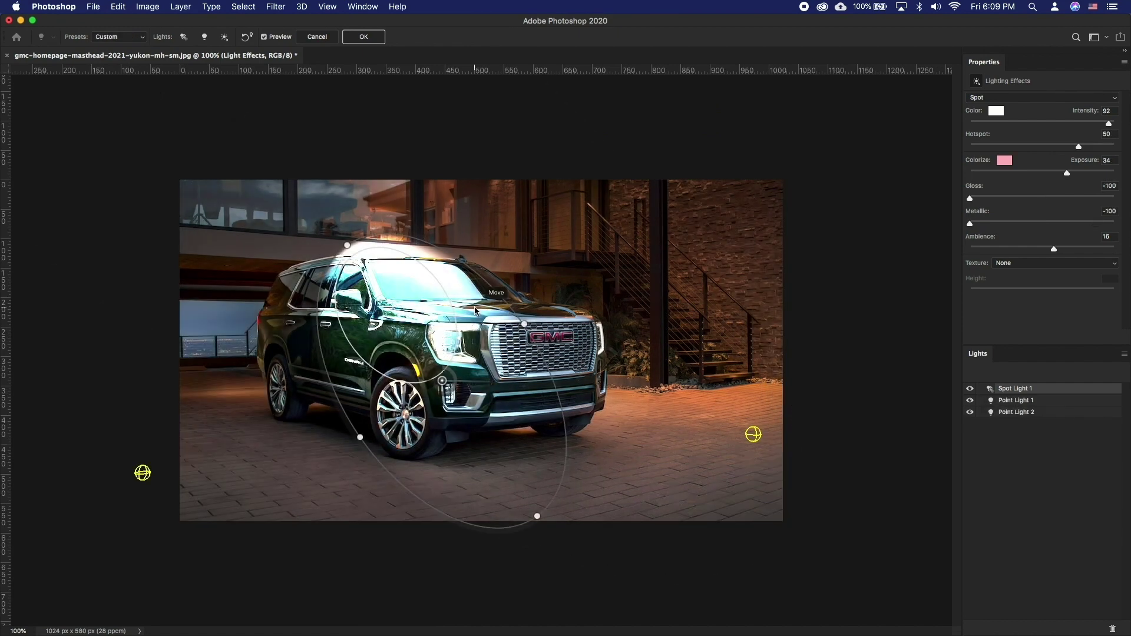
Drag and stretch the spotlight ellipse onto the lower-left pavement beside the SUV
mouse_move(453, 389)
left_mouse_down()
mouse_move(617, 467)
mouse_move(245, 201)
left_mouse_up()
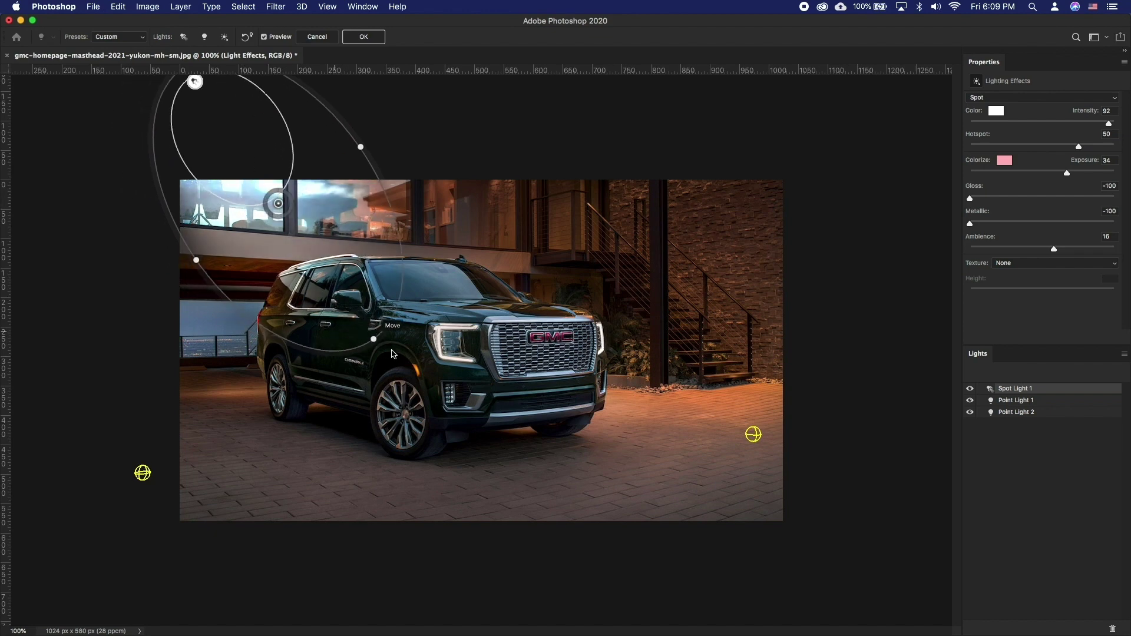
left_click_drag(302, 143, 362, 182)
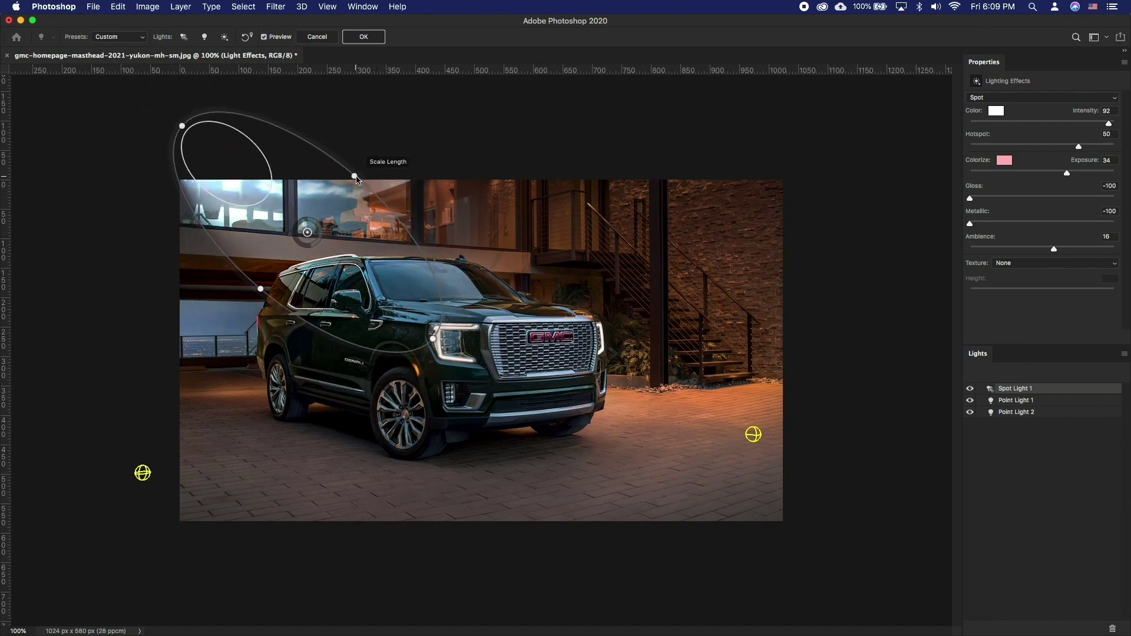
left_click_drag(195, 113, 129, 374)
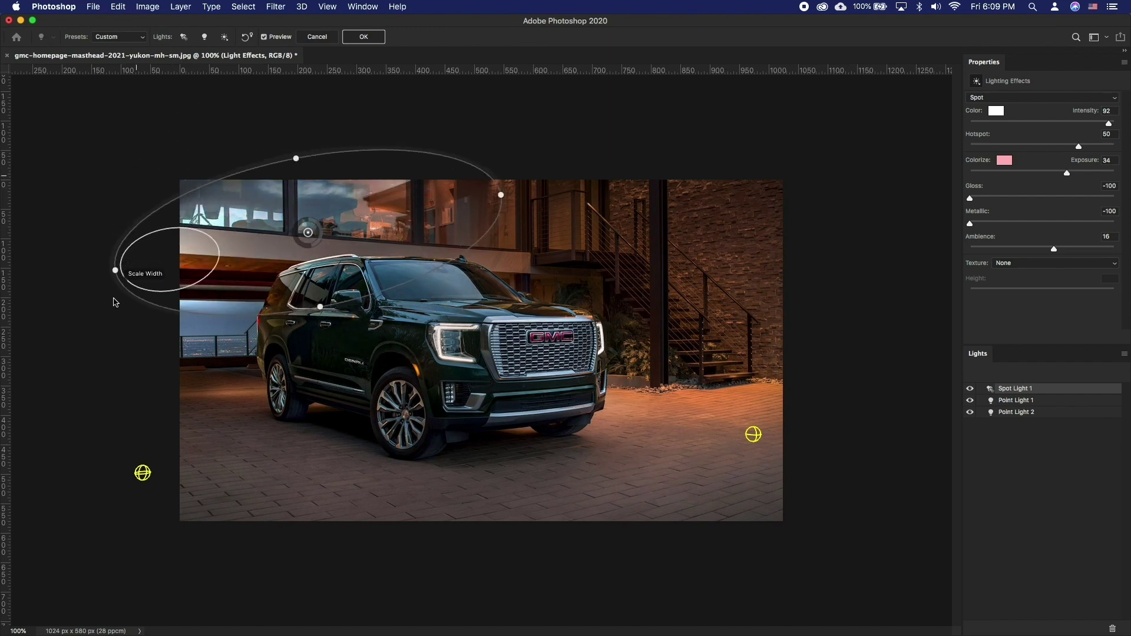
left_click_drag(314, 254, 432, 395)
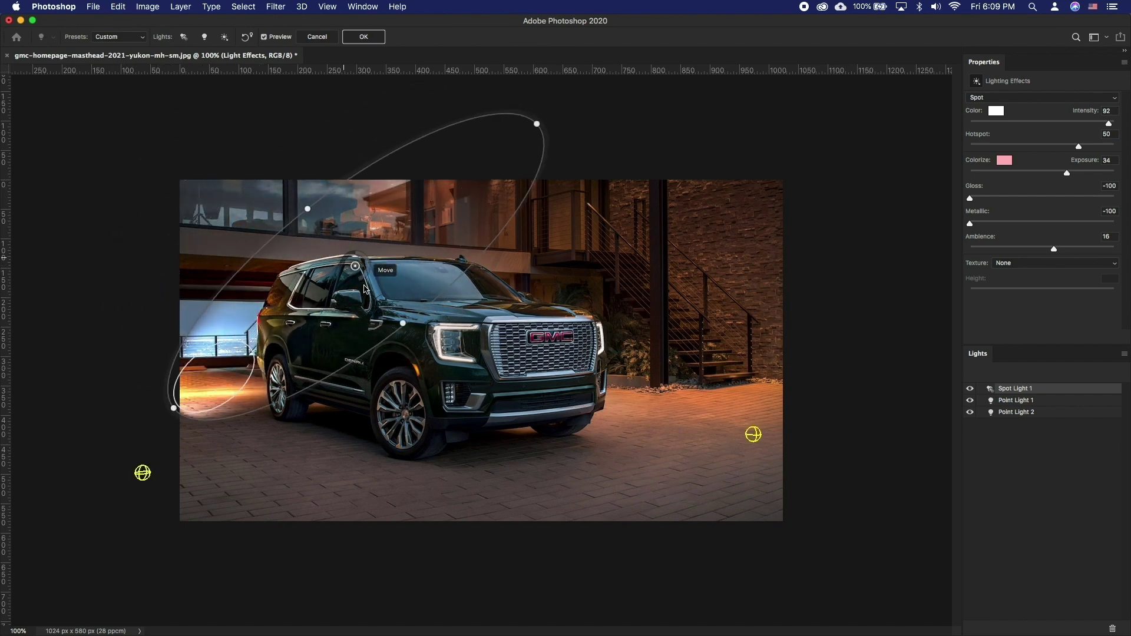
left_click_drag(471, 430, 486, 442)
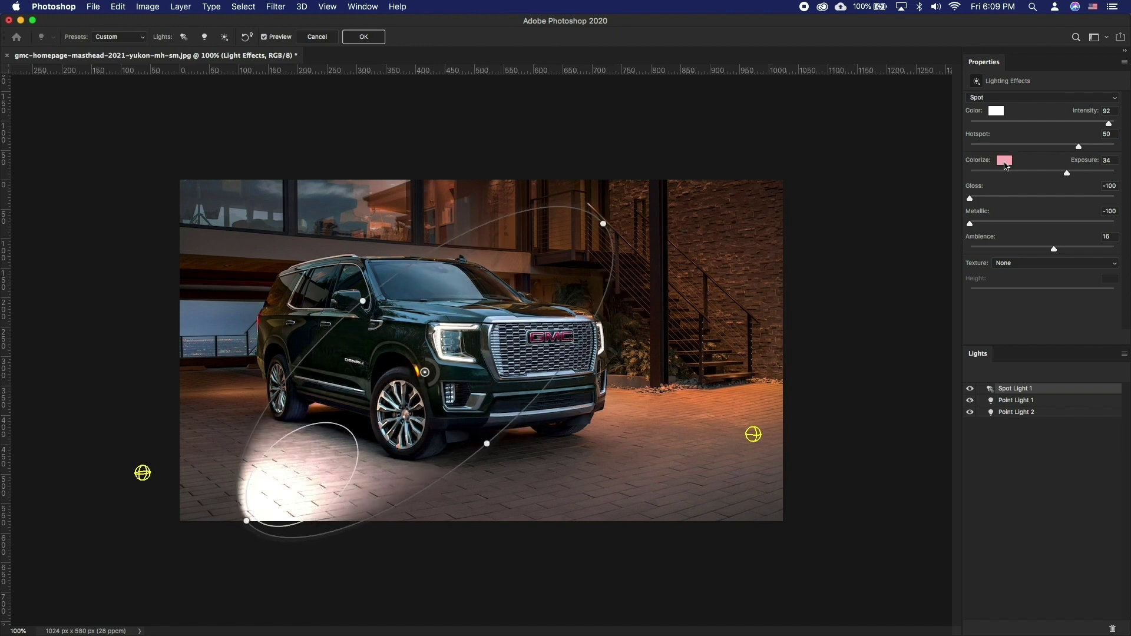
left_click(1004, 160)
Tint the light pale blue, with intensity 100, gloss -69 and ambience -56
left_click(580, 536)
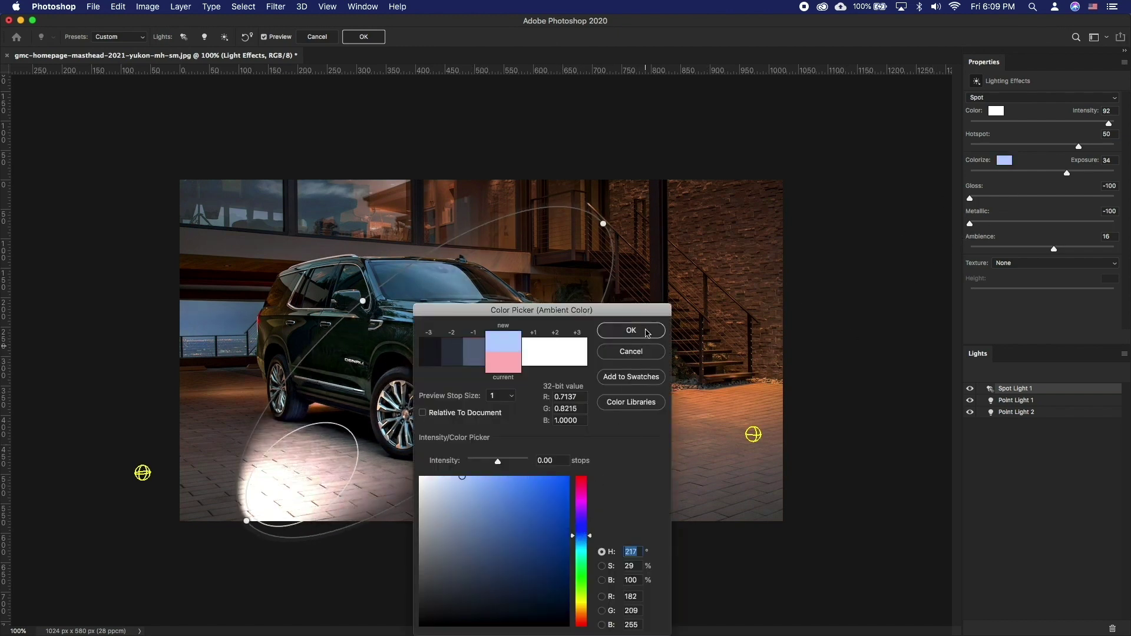
key("Return")
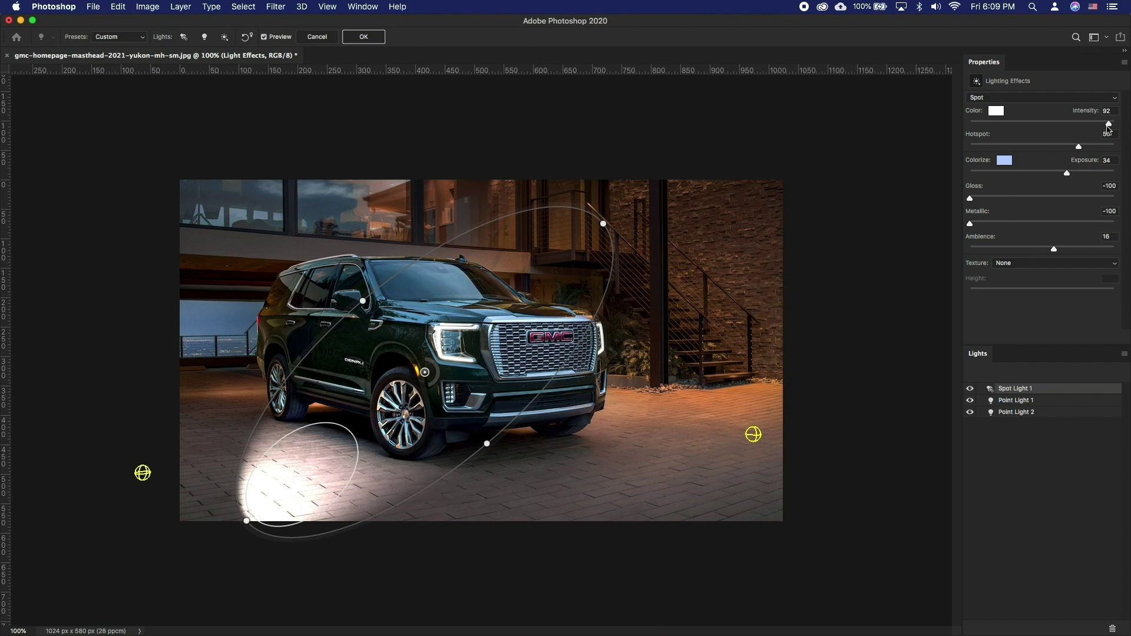
left_click_drag(1112, 127, 1128, 125)
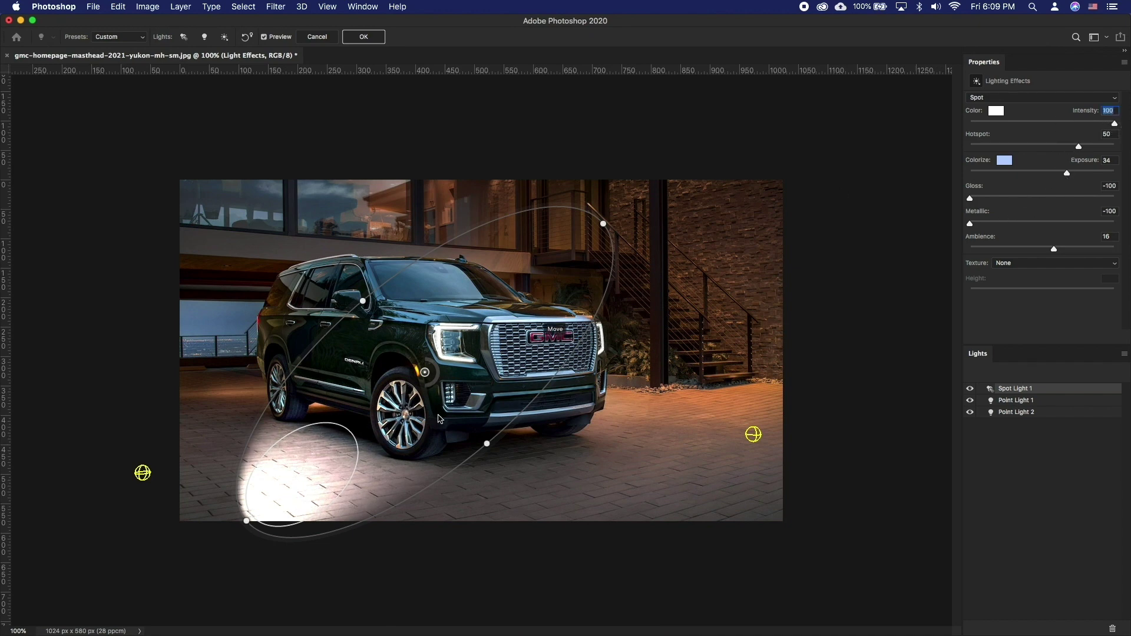
left_click(1109, 186)
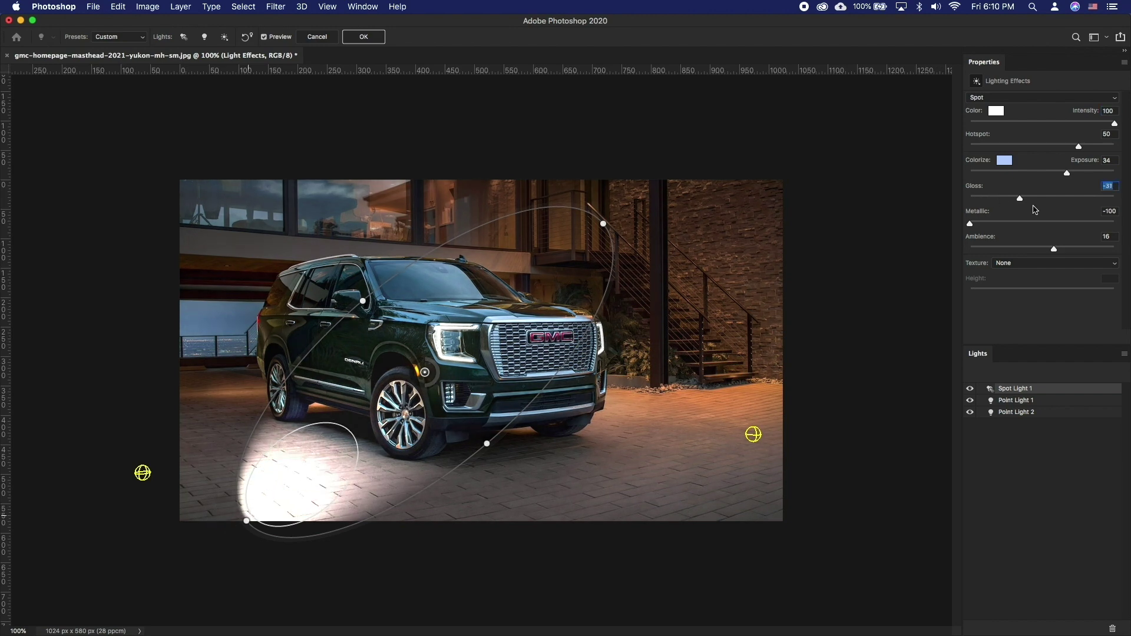
type("-38")
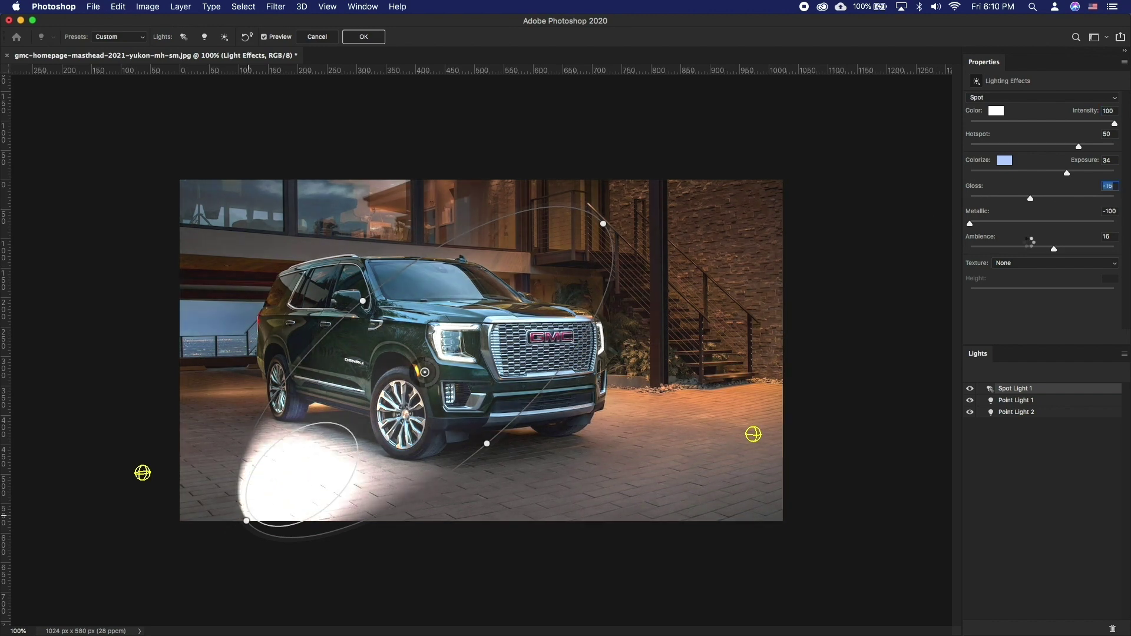
key("Return")
type("-69")
key("Return")
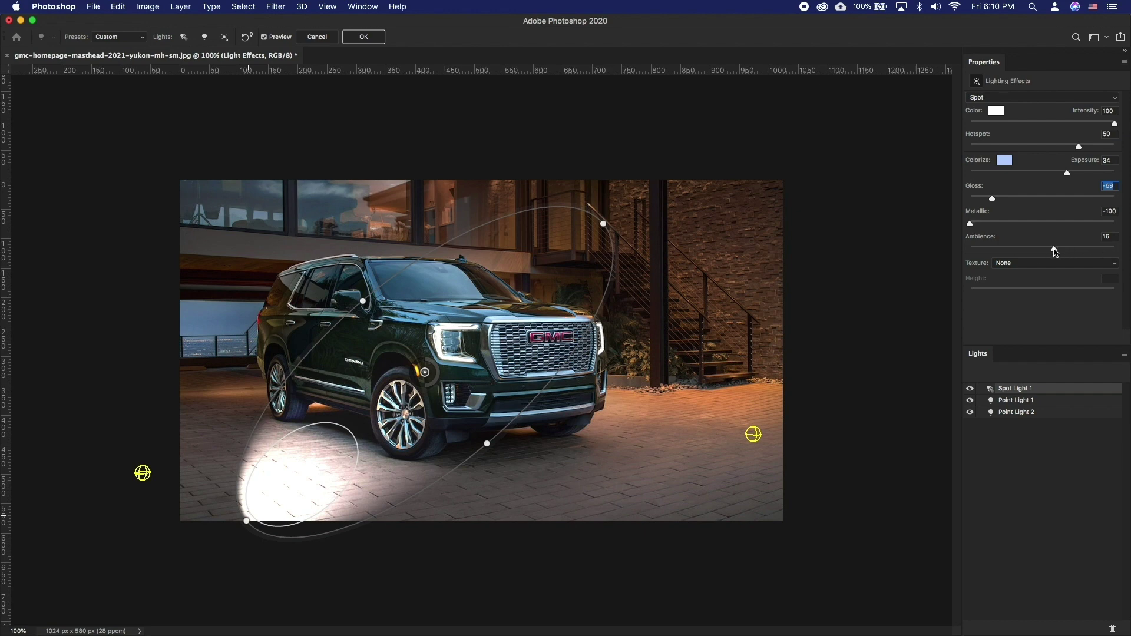
mouse_move(1053, 251)
left_mouse_down()
mouse_move(1078, 251)
mouse_move(1002, 250)
mouse_move(1020, 251)
left_mouse_up()
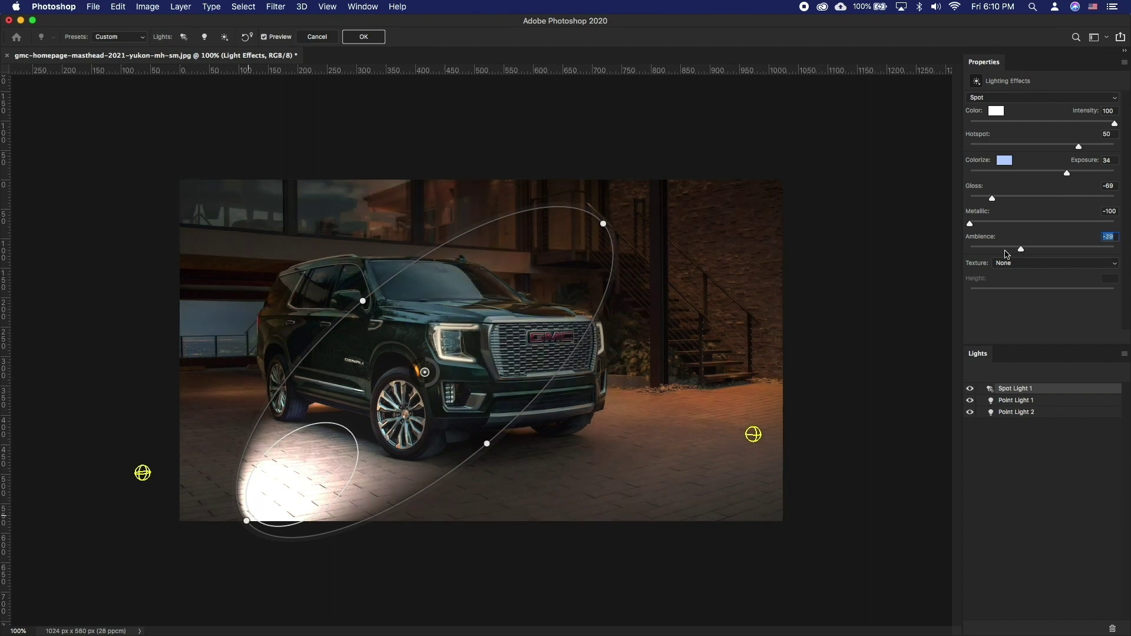
Delete the extra point lights, keeping one spot and one point light, and apply the effect
left_click(1046, 402)
left_click(1025, 412)
left_click(1112, 628)
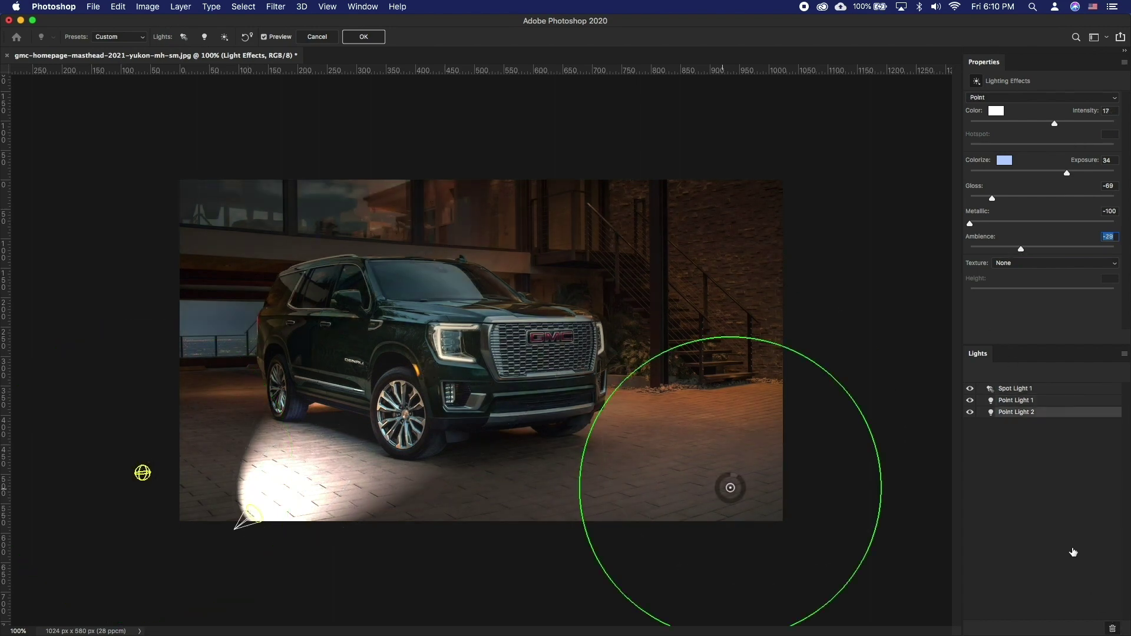
left_click(204, 36)
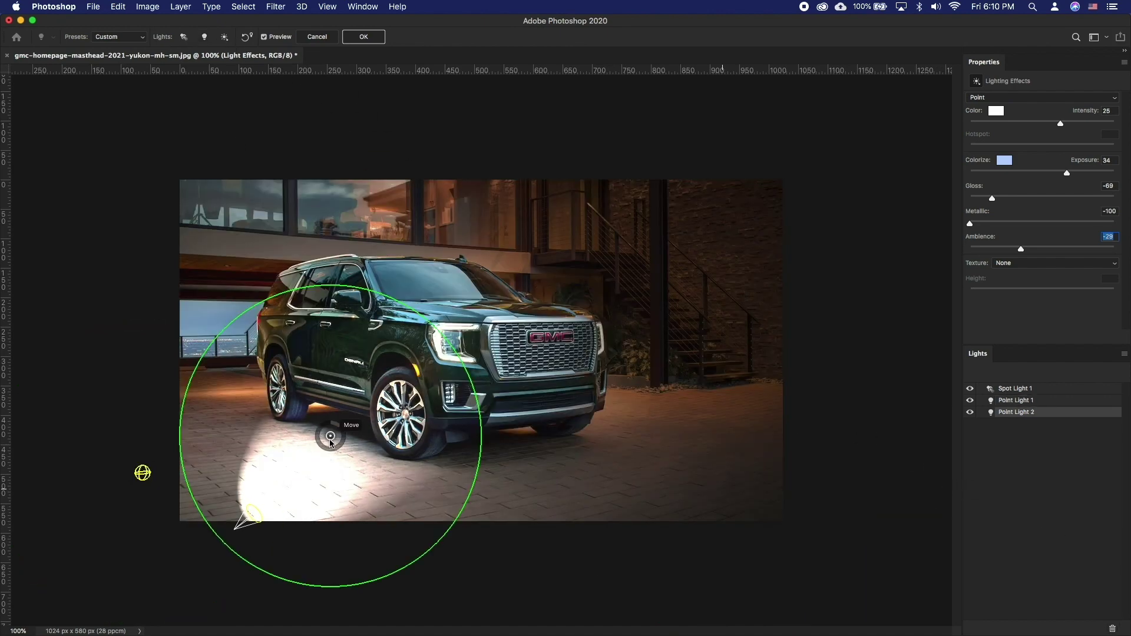
mouse_move(328, 430)
left_mouse_down()
mouse_move(470, 465)
mouse_move(753, 490)
left_mouse_up()
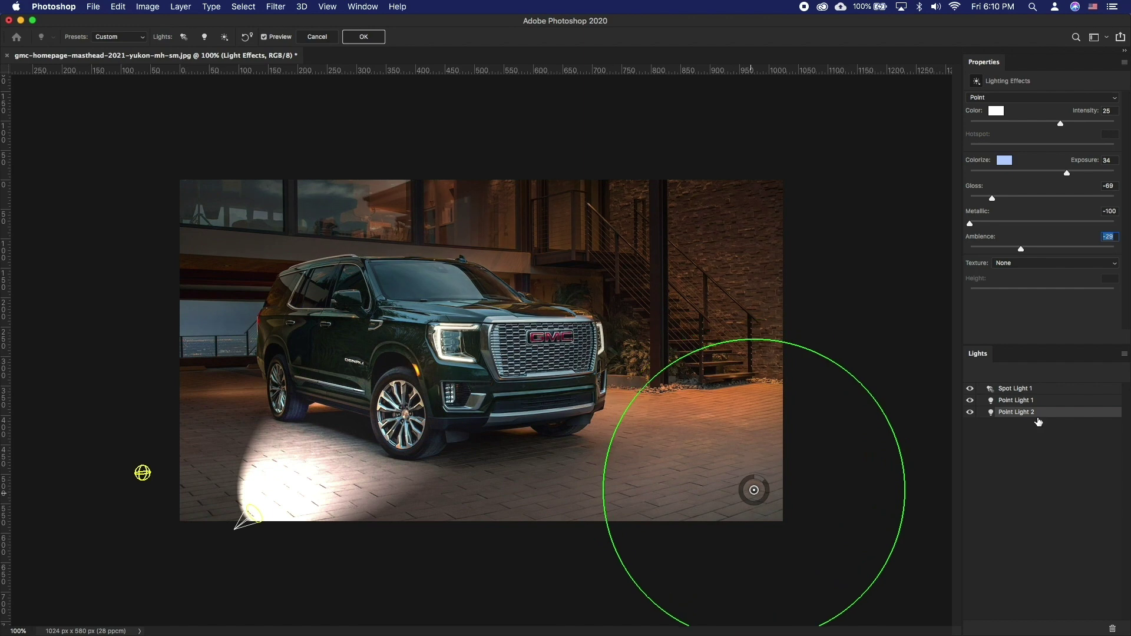
key("Delete")
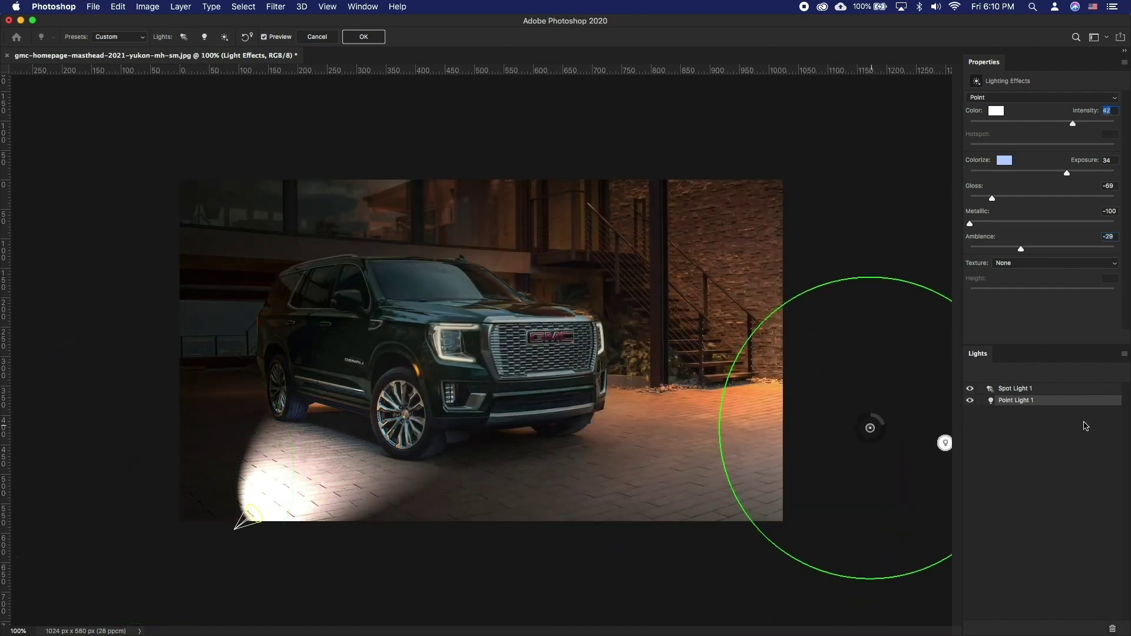
left_click(366, 38)
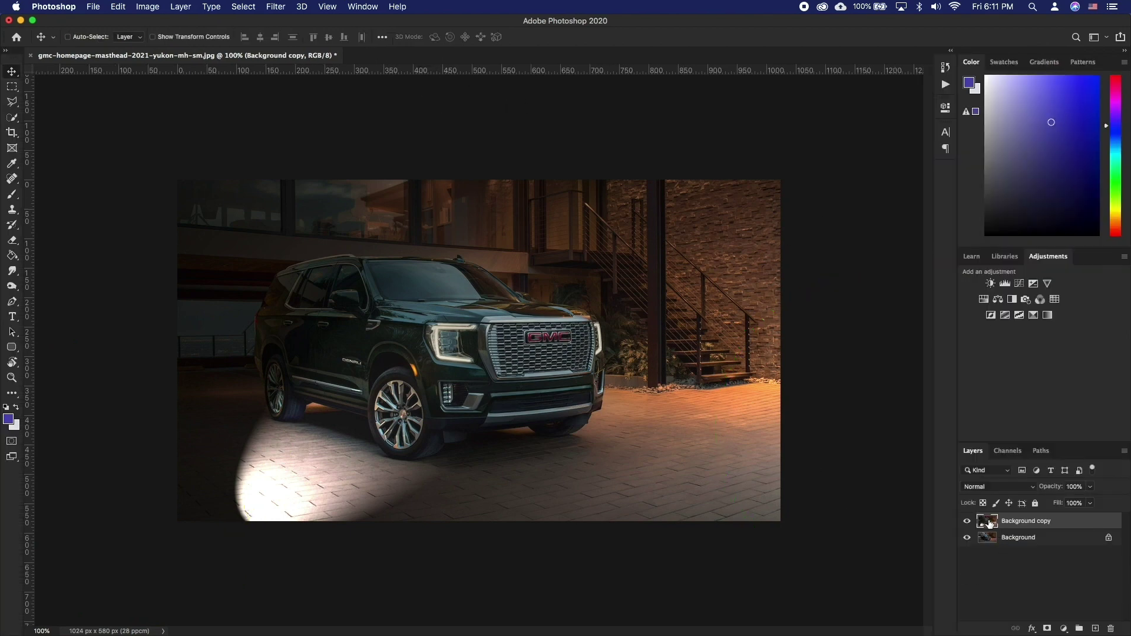
left_click(967, 521)
left_click(966, 522)
left_click(967, 521)
left_click(966, 521)
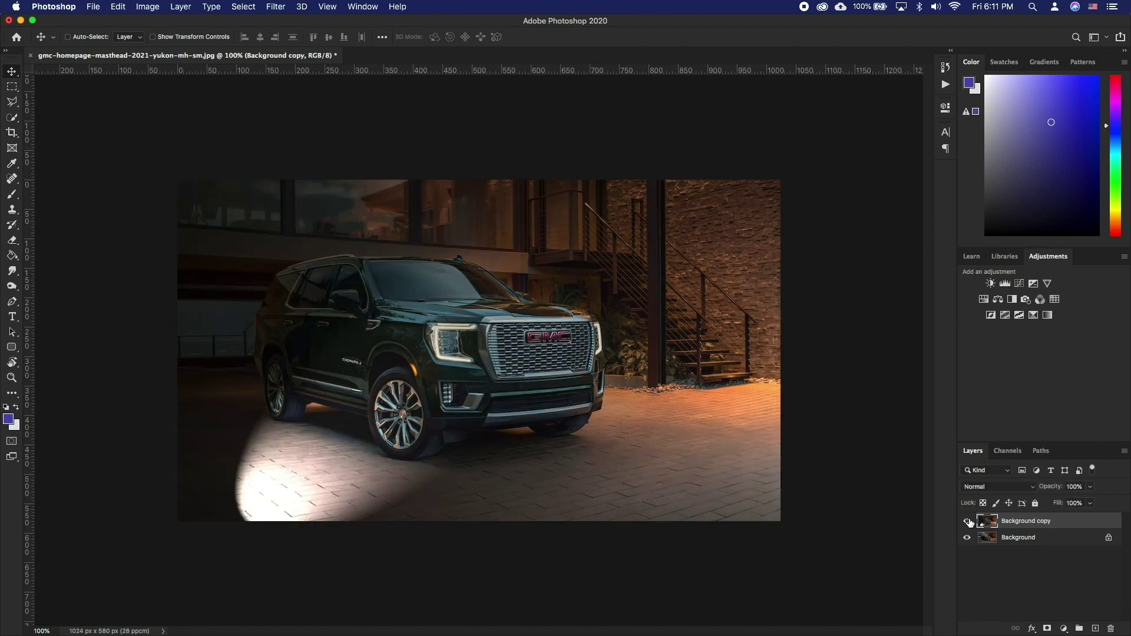